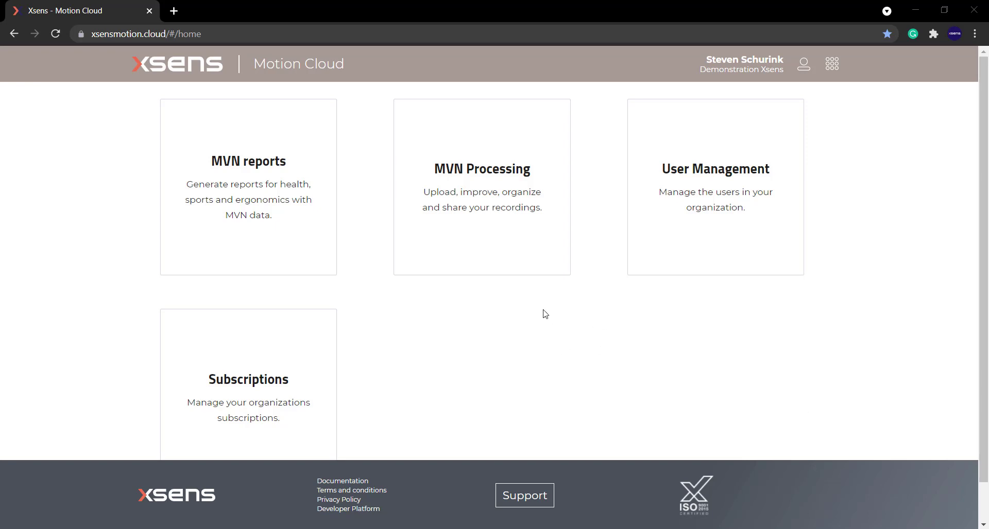
# Open the Movie Project folder in MVN Processing and expand the details of Goal keeper - high dive.mvn.
pyautogui.click(517, 203)
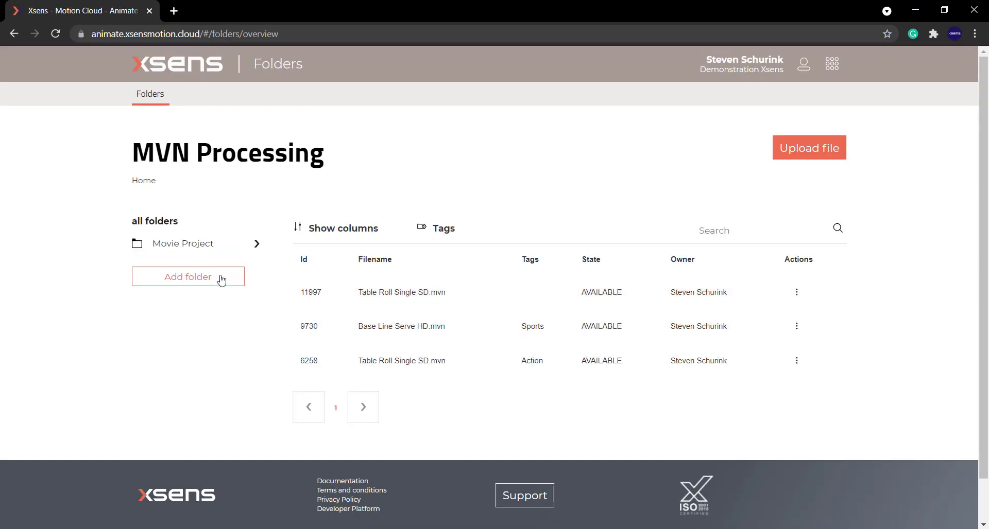
pyautogui.click(170, 248)
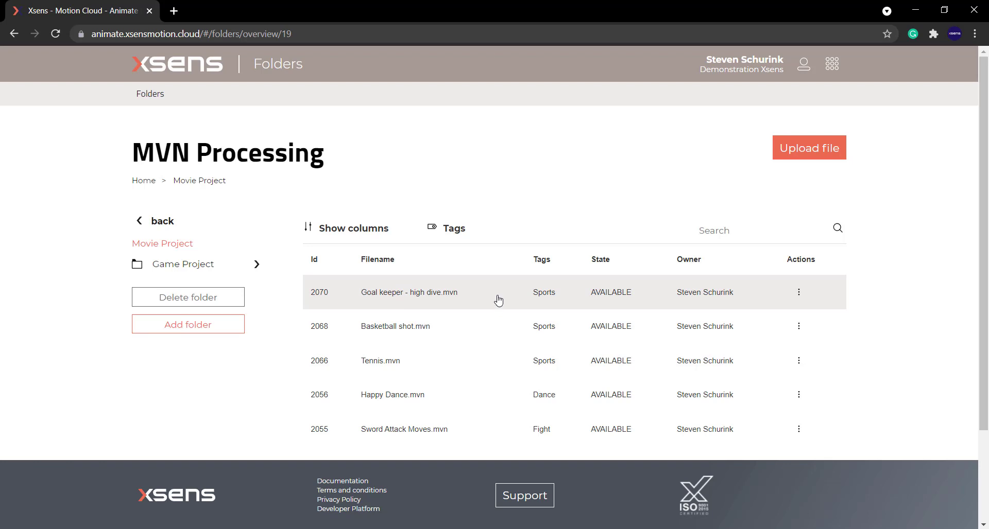
pyautogui.scroll(-2, 498, 300)
pyautogui.scroll(1, 508, 217)
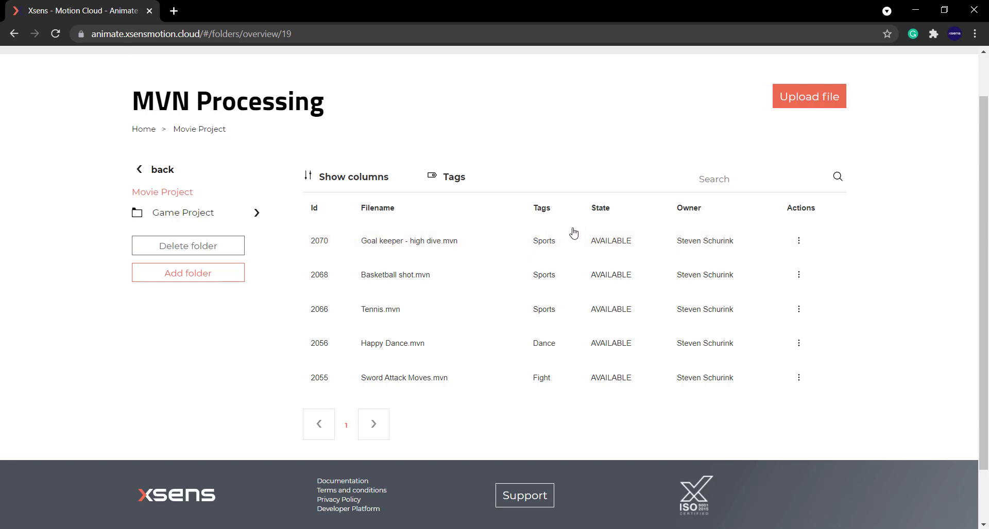
pyautogui.click(495, 245)
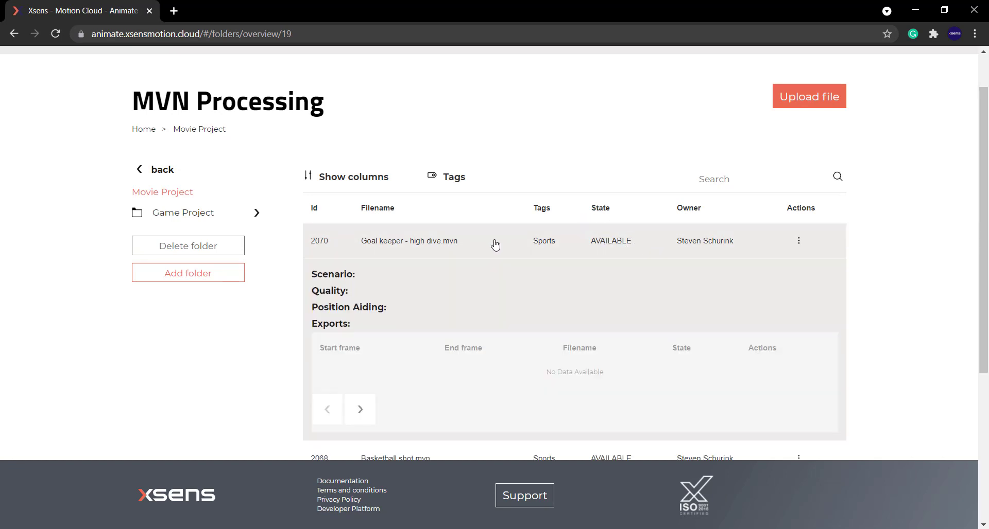
pyautogui.scroll(-3, 503, 243)
pyautogui.scroll(3, 503, 243)
# Open the export page for Goal keeper - high dive.mvn and play the motion preview, pausing it near the end.
pyautogui.click(798, 242)
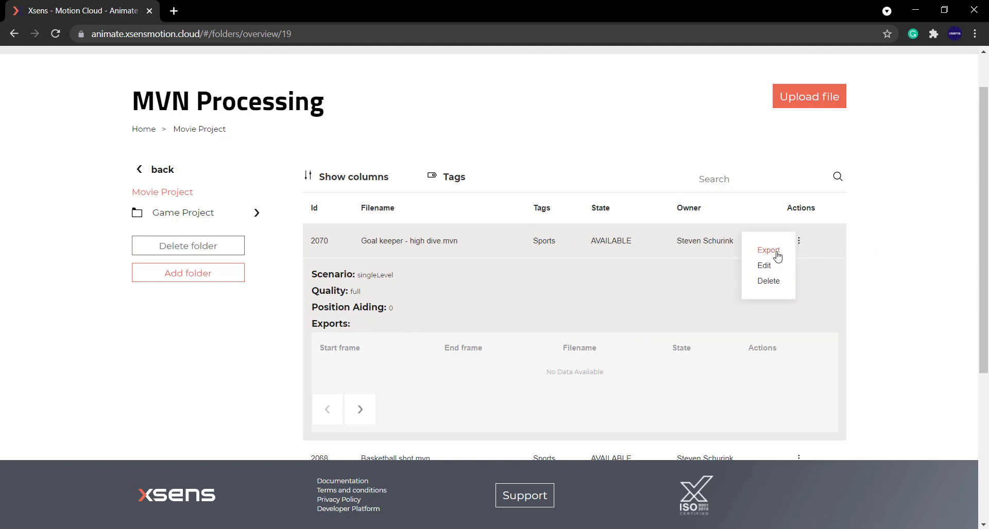
pyautogui.click(776, 252)
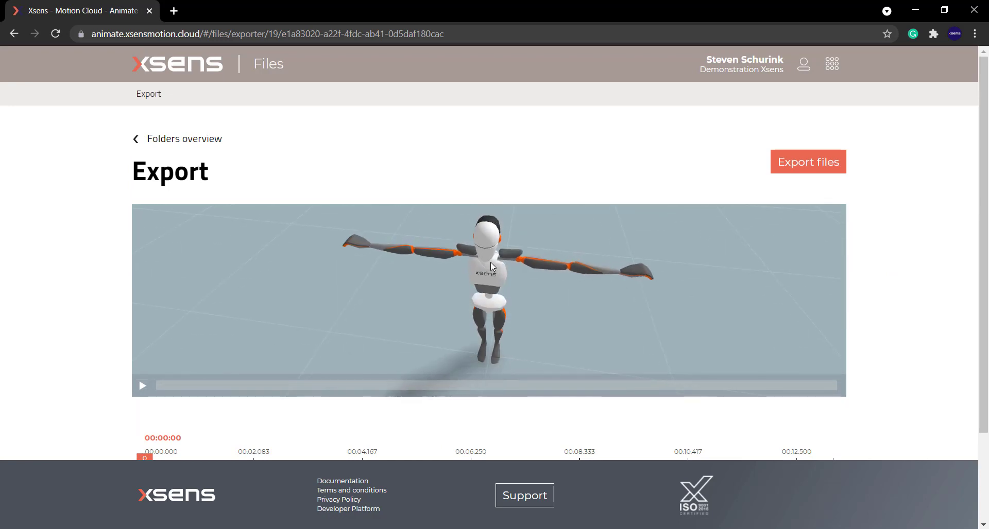
pyautogui.click(142, 386)
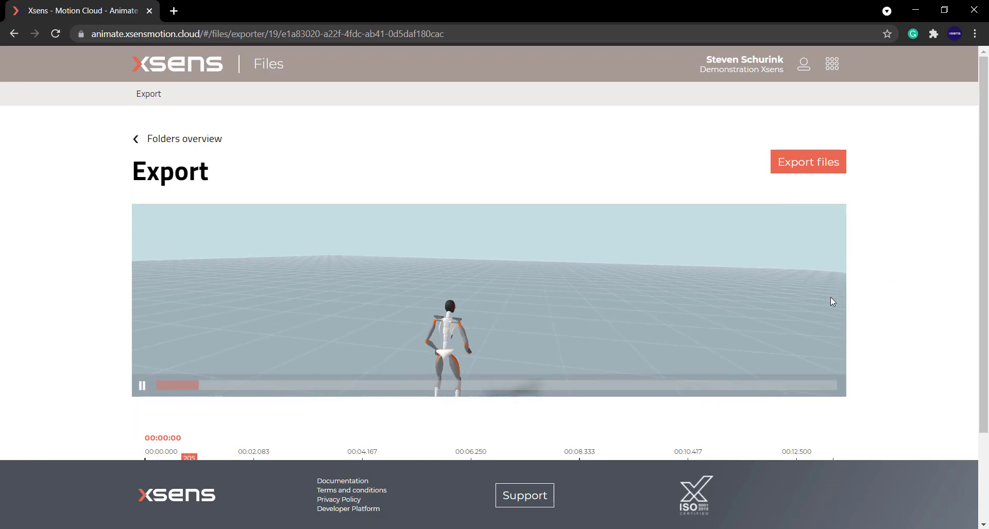
pyautogui.scroll(-3, 946, 263)
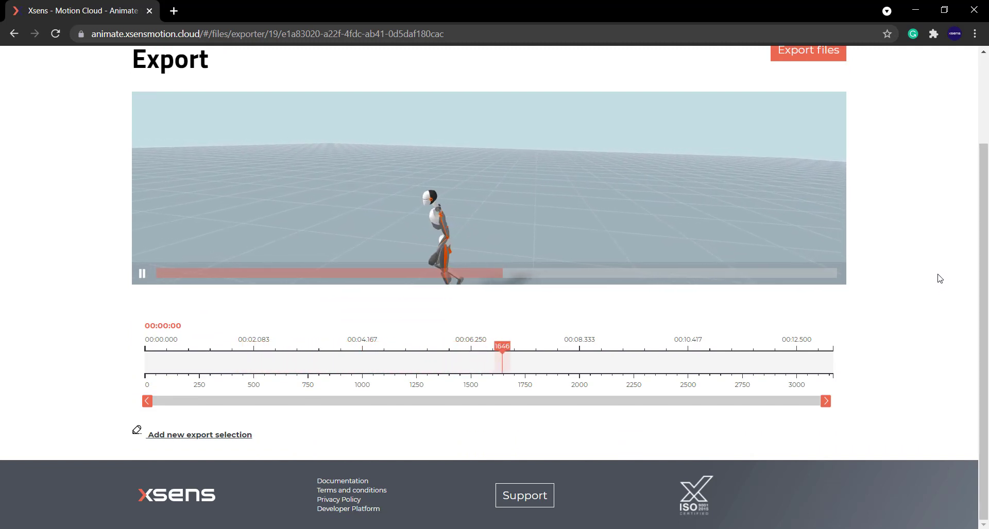
pyautogui.click(144, 277)
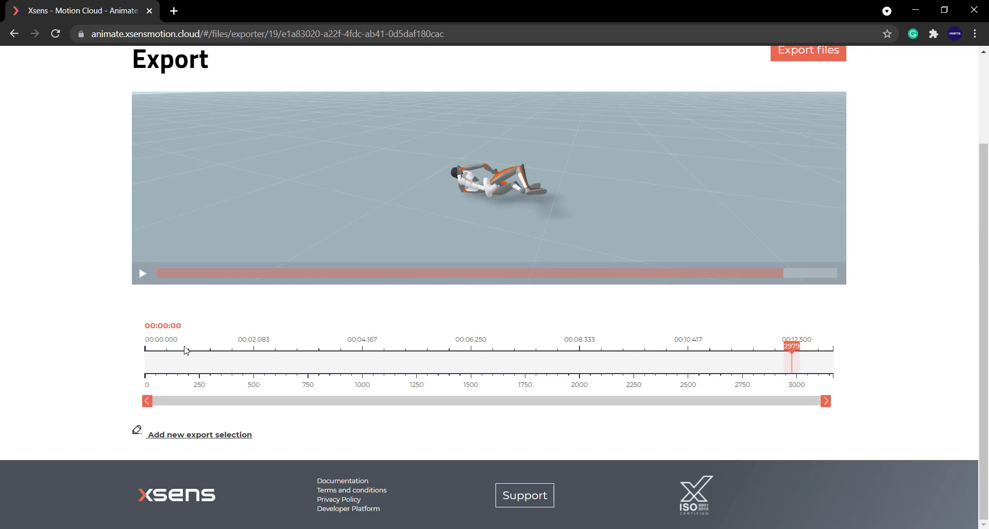
# Add a new export selection and trim it on the timeline to start shortly before frame 250 and end at frame 1019.
pyautogui.click(233, 437)
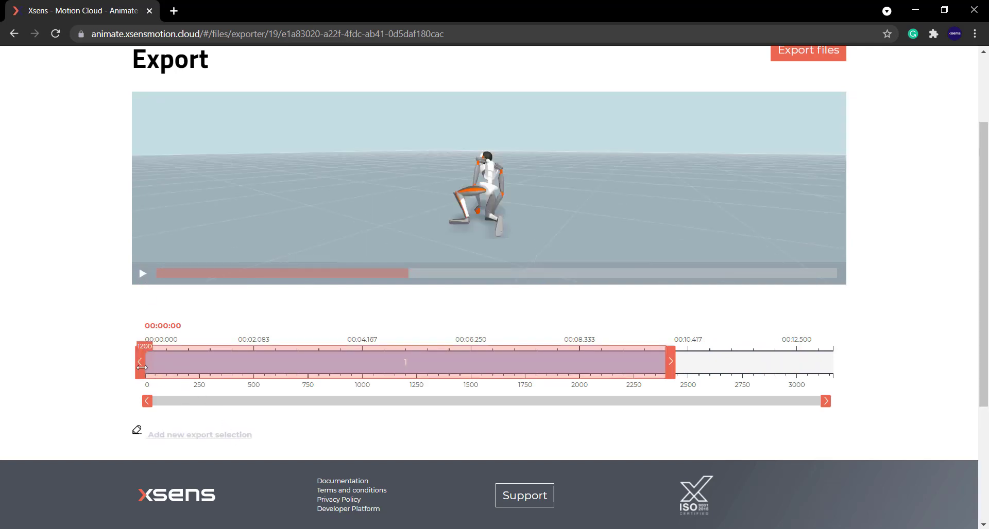
pyautogui.scroll(-3, 243, 373)
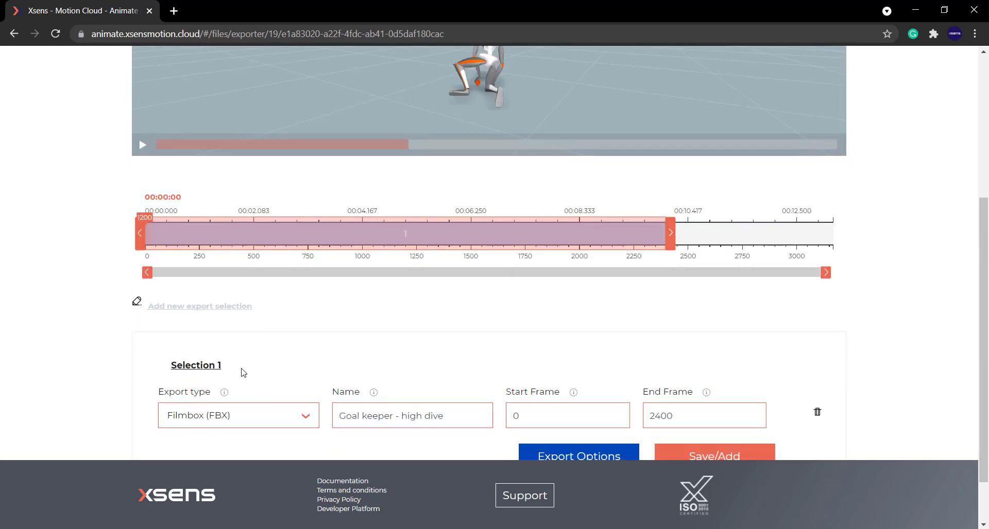
pyautogui.moveTo(139, 241); pyautogui.dragTo(186, 243)
pyautogui.moveTo(670, 238); pyautogui.dragTo(370, 242)
pyautogui.scroll(3, 268, 309)
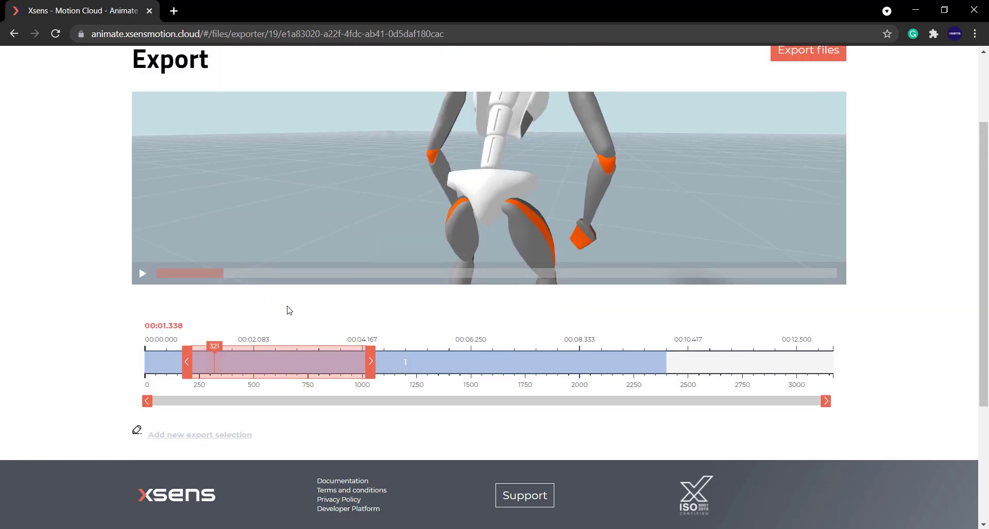
# Scrub the playhead through the selected motion and extend the selection's start back to frame 160.
pyautogui.scroll(-1, 265, 311)
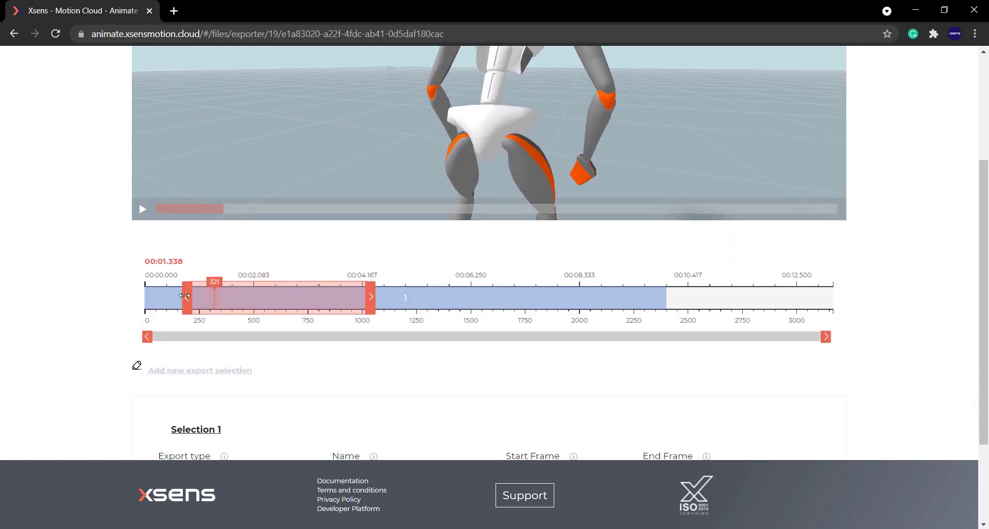
pyautogui.scroll(1, 249, 263)
pyautogui.scroll(-1, 246, 264)
pyautogui.moveTo(213, 284); pyautogui.dragTo(286, 283)
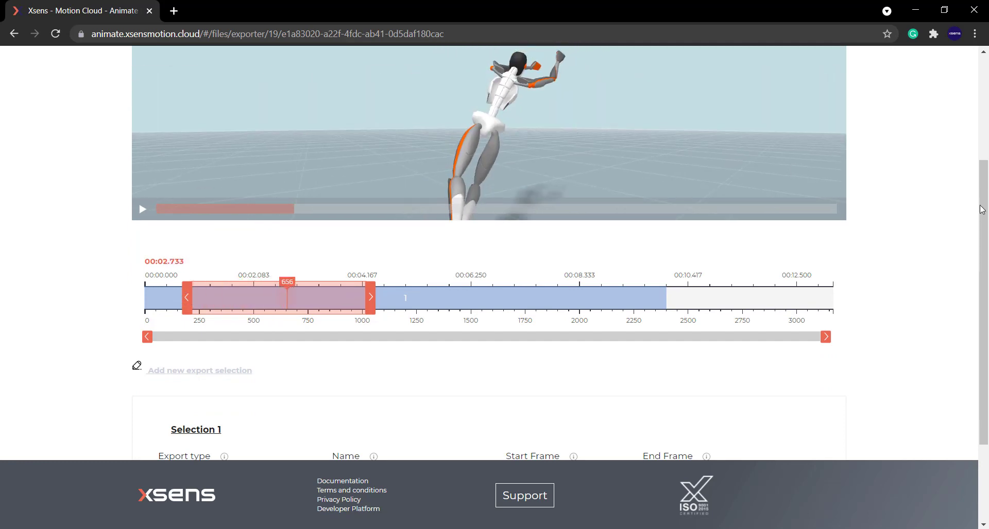
pyautogui.scroll(1, 981, 210)
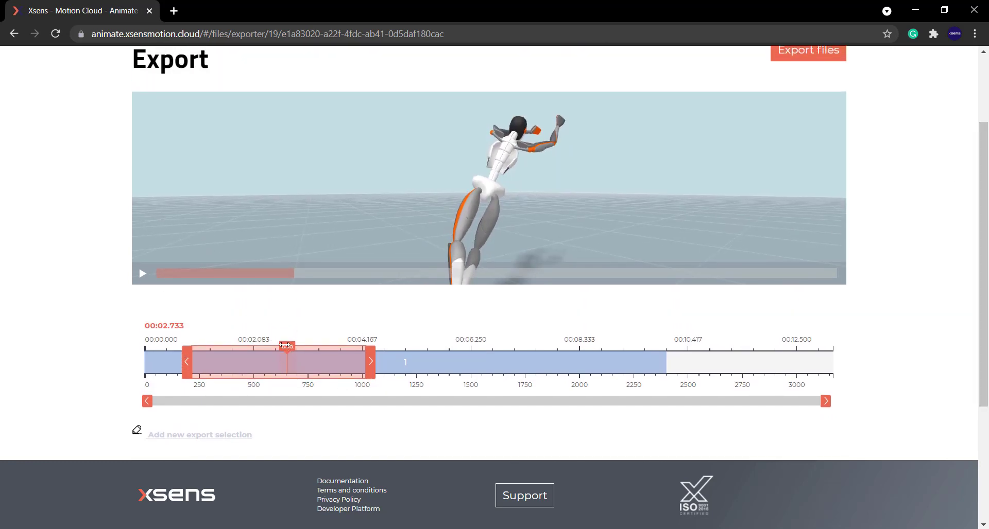
pyautogui.moveTo(286, 345); pyautogui.dragTo(243, 345)
pyautogui.moveTo(186, 365); pyautogui.dragTo(173, 366)
pyautogui.moveTo(243, 347); pyautogui.dragTo(181, 349)
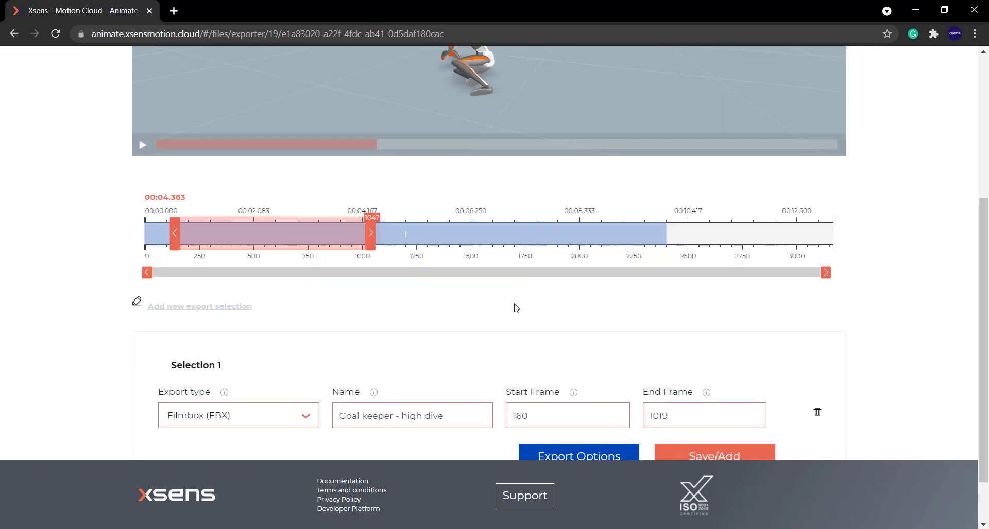
pyautogui.scroll(-2, 493, 323)
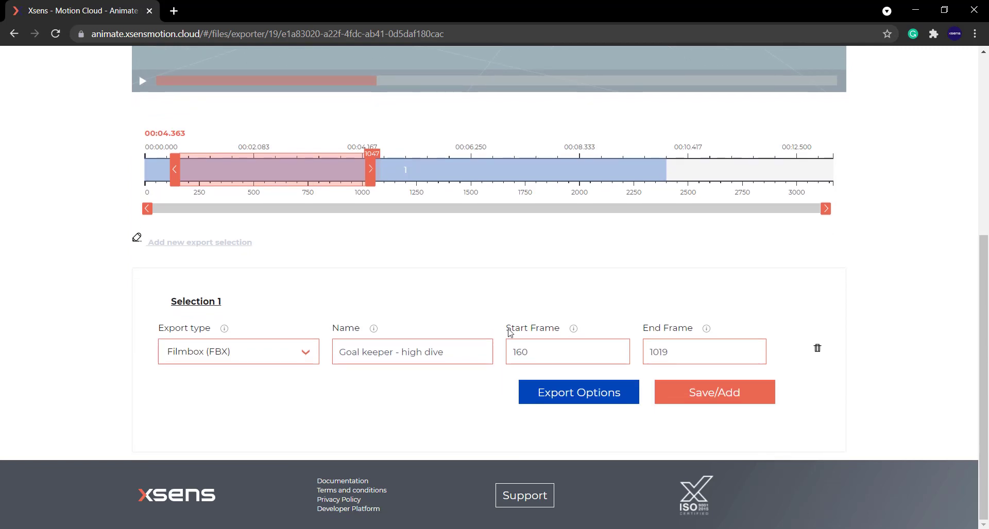
# Choose Filmbox (FBX) as the export type of Selection 1.
pyautogui.click(306, 354)
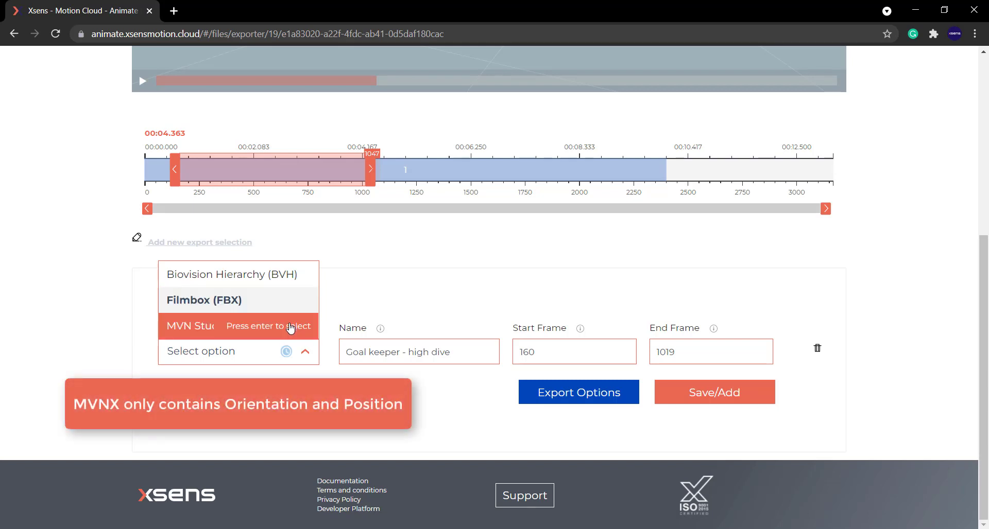
pyautogui.click(282, 303)
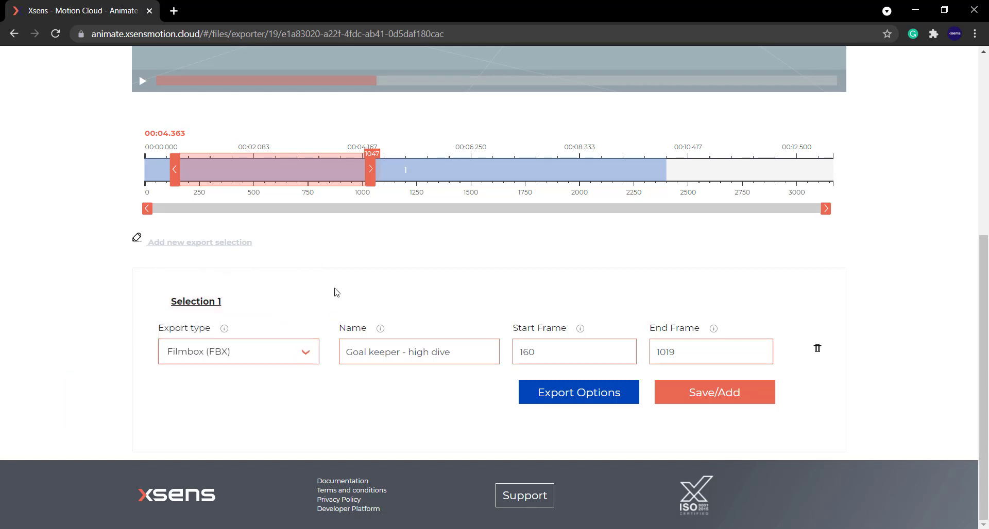
pyautogui.click(465, 356)
pyautogui.moveTo(448, 354)
pyautogui.mouseDown()
pyautogui.moveTo(416, 354)
pyautogui.moveTo(452, 354)
pyautogui.mouseUp()
pyautogui.click(458, 329)
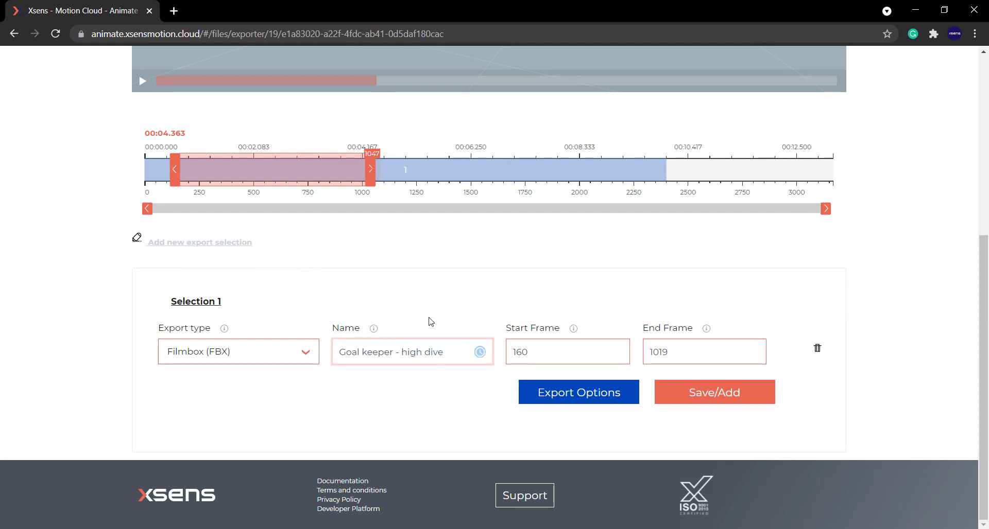
# Shift the timeline selection to frames 142 to 1001 and name the export "Goal keeper - high dive right".
pyautogui.scroll(4, 814, 158)
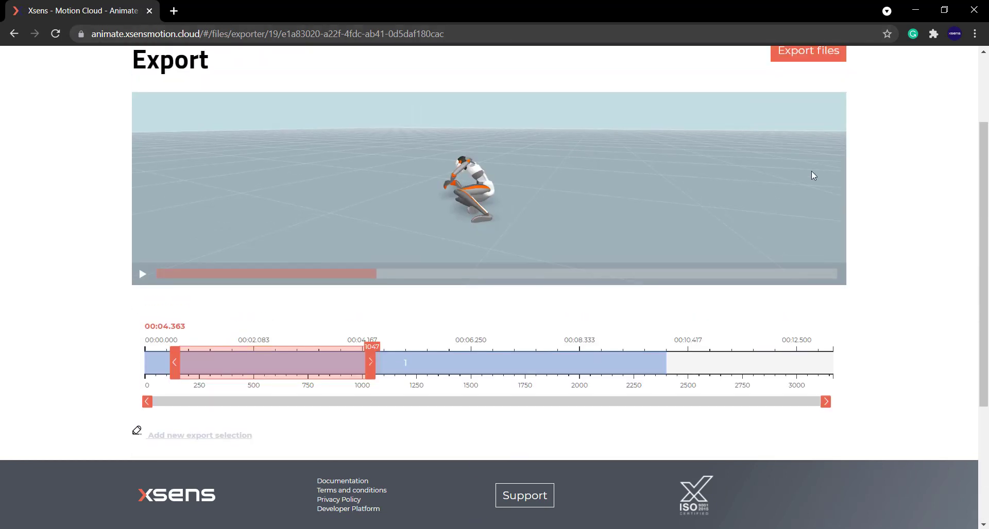
pyautogui.moveTo(301, 365); pyautogui.dragTo(279, 348)
pyautogui.scroll(-4, 862, 270)
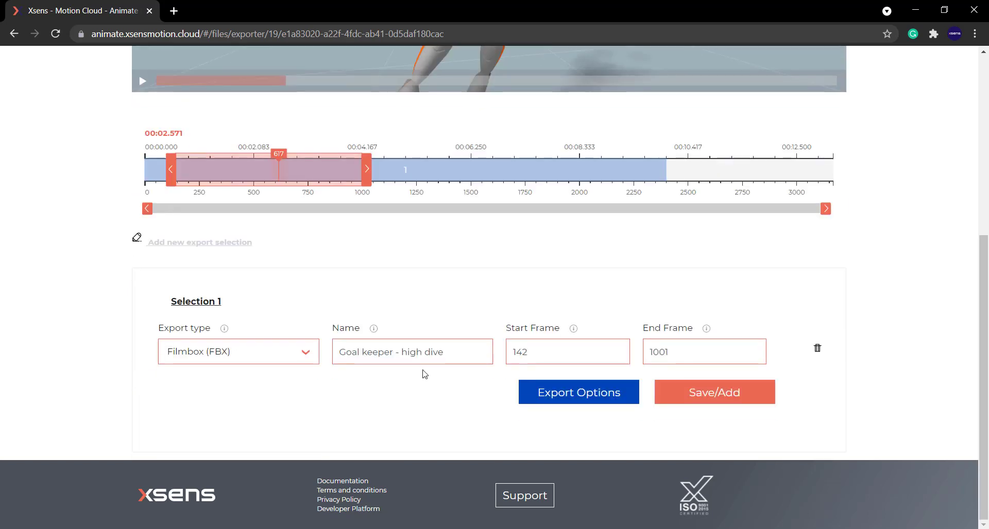
pyautogui.click(456, 357)
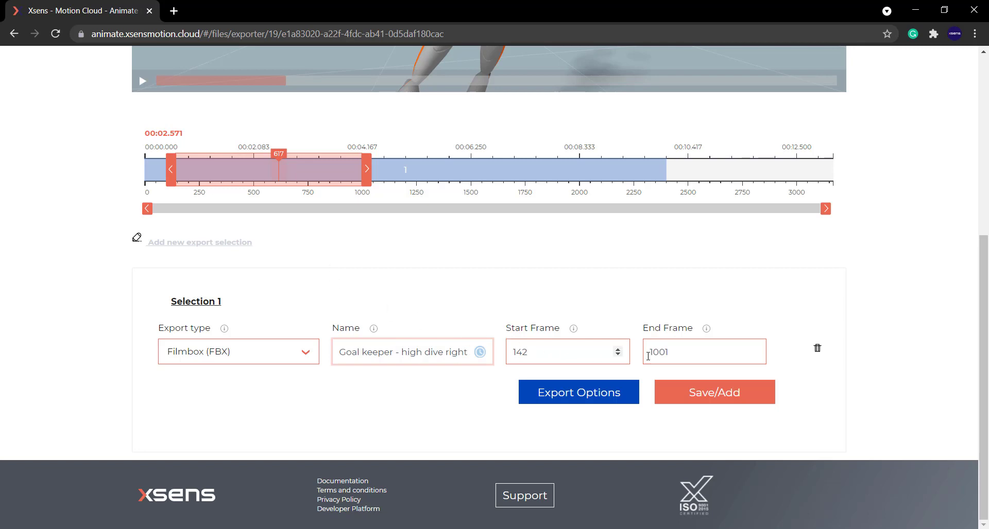
# Save the custom export options with frame skip 0, a T-pose first frame, the Skeleton preset, ASCII format and Centimeters.
pyautogui.click(600, 397)
pyautogui.click(571, 396)
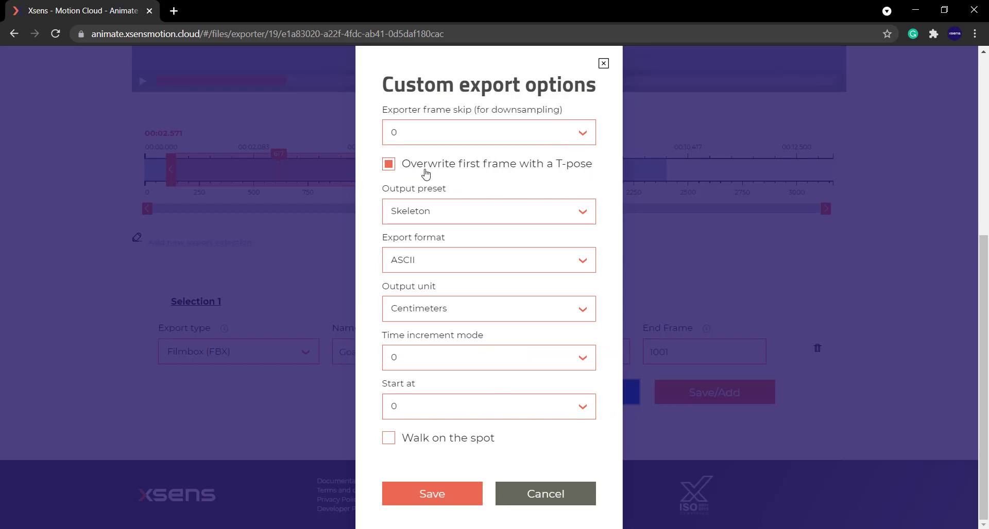
pyautogui.click(587, 211)
pyautogui.click(606, 198)
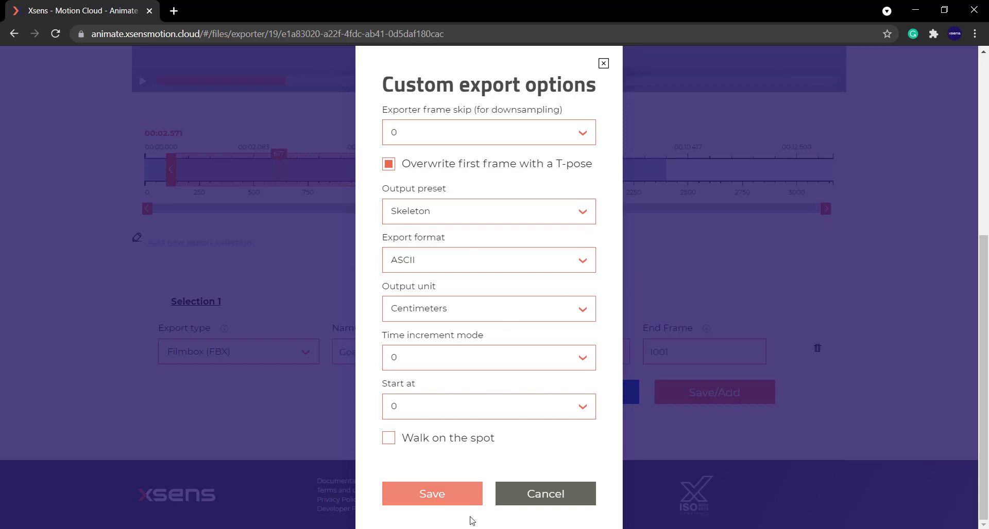
pyautogui.click(443, 502)
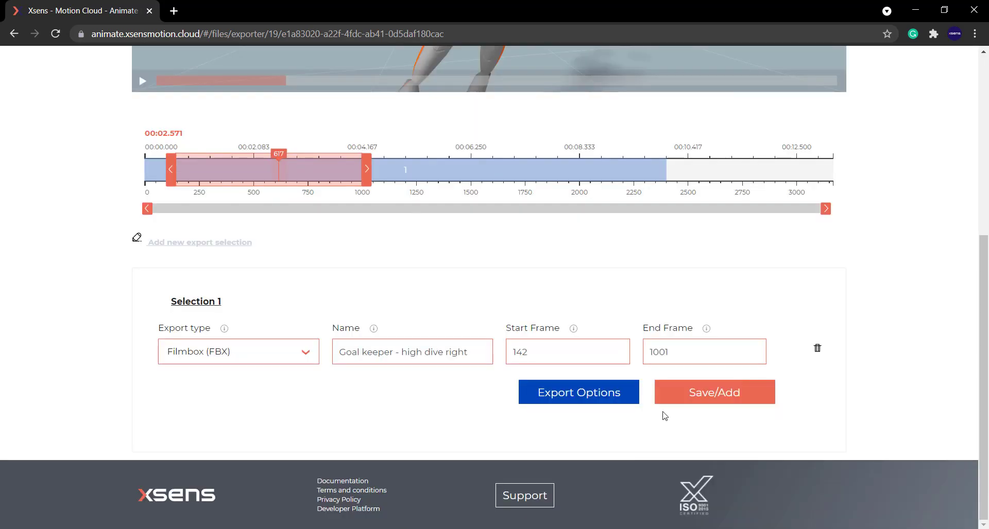
# Save Selection 1 and export it, confirming the export of Goal keeper - high dive right.fbx.
pyautogui.moveTo(984, 268)
pyautogui.mouseDown()
pyautogui.moveTo(984, 244)
pyautogui.moveTo(985, 266)
pyautogui.mouseUp()
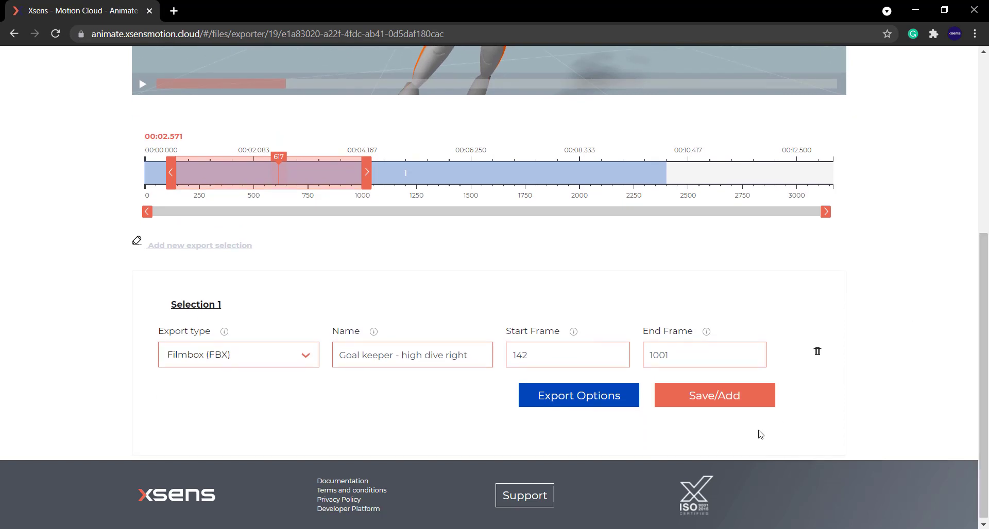
pyautogui.click(731, 398)
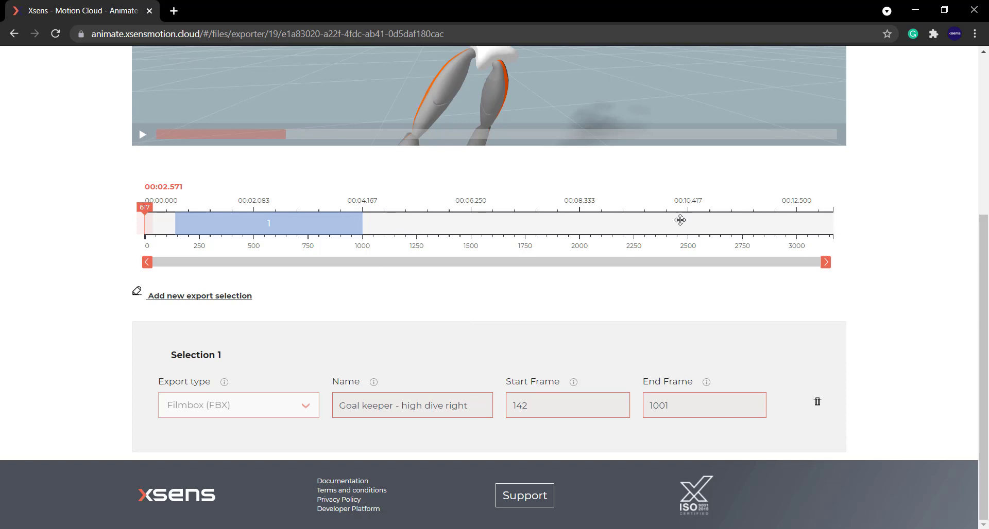
pyautogui.moveTo(281, 223)
pyautogui.scroll(4, 811, 192)
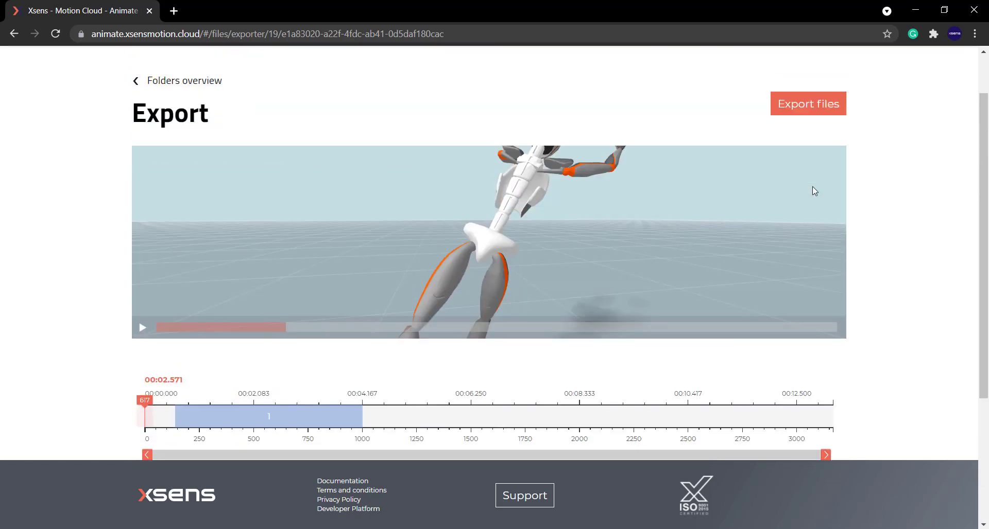
pyautogui.click(815, 111)
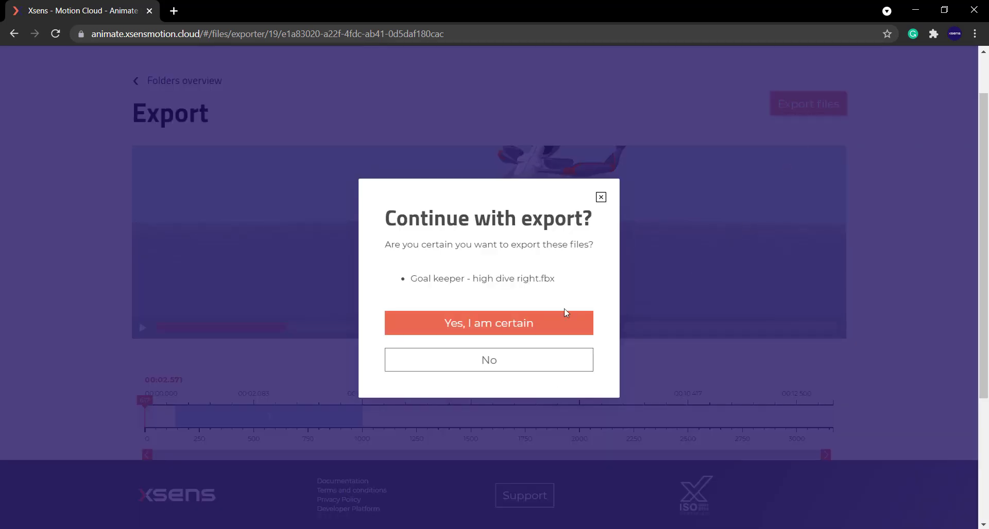
pyautogui.click(560, 330)
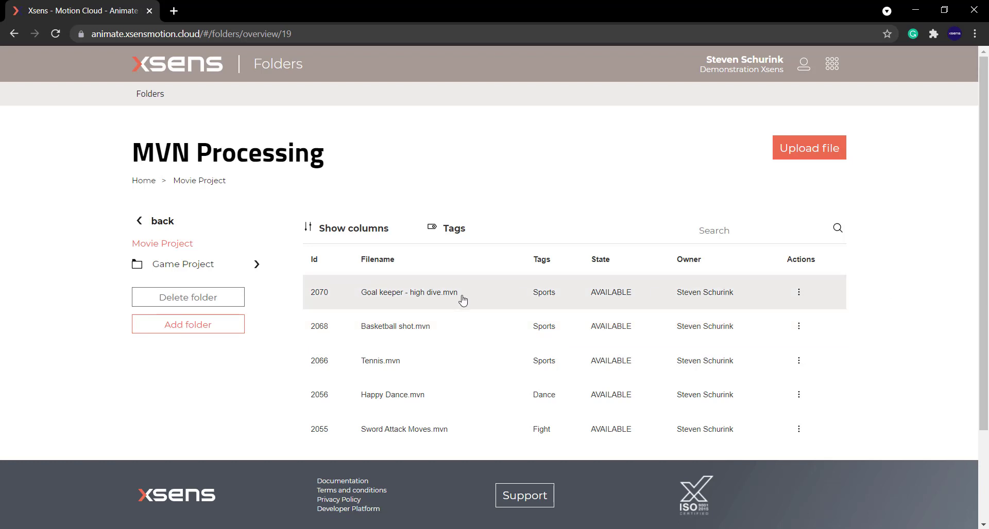
# Expand the details of Goal keeper - high dive.mvn in the folder overview to reach its list of exports.
pyautogui.click(512, 300)
pyautogui.scroll(-2, 513, 303)
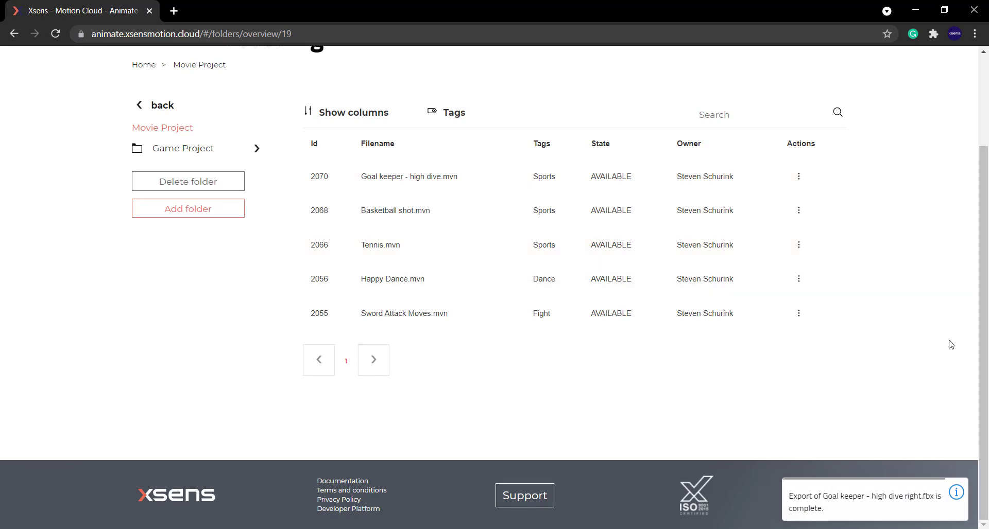
pyautogui.scroll(2, 513, 186)
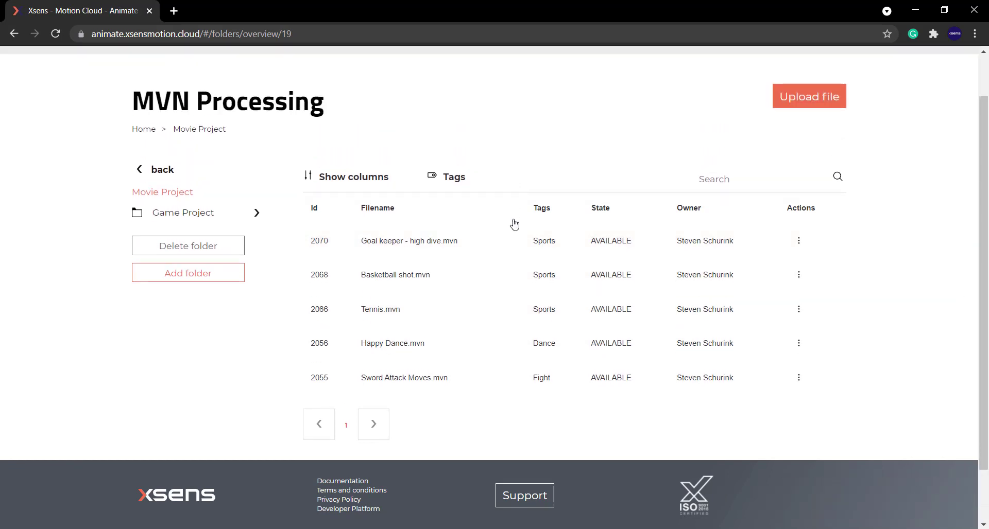
pyautogui.click(507, 240)
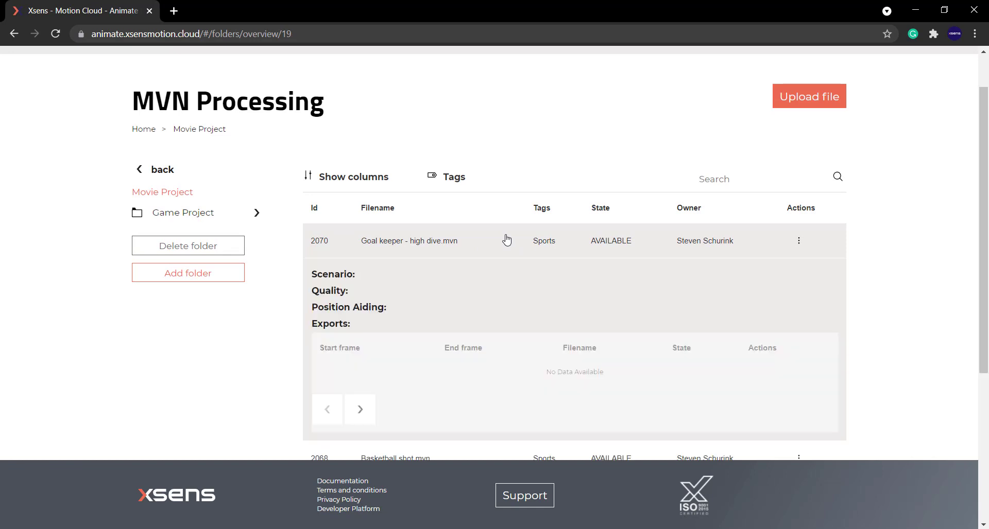
pyautogui.scroll(-2, 618, 278)
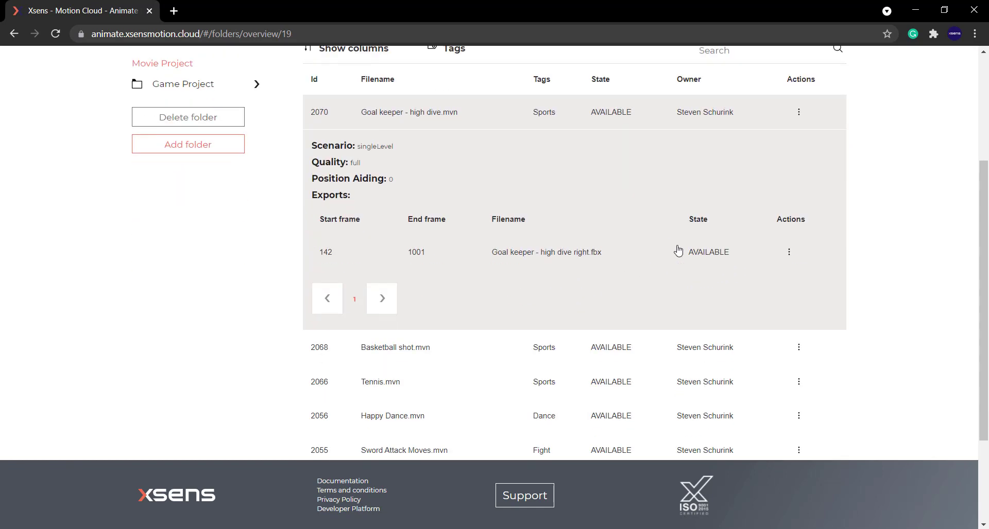
pyautogui.scroll(2, 707, 255)
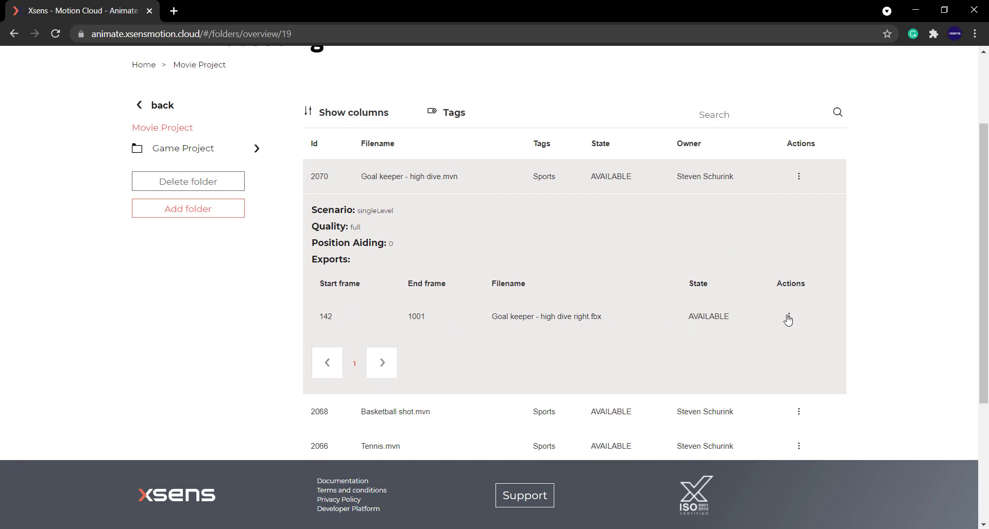
# Download Goal keeper - high dive right.fbx to the Desktop and minimize the browser.
pyautogui.click(788, 317)
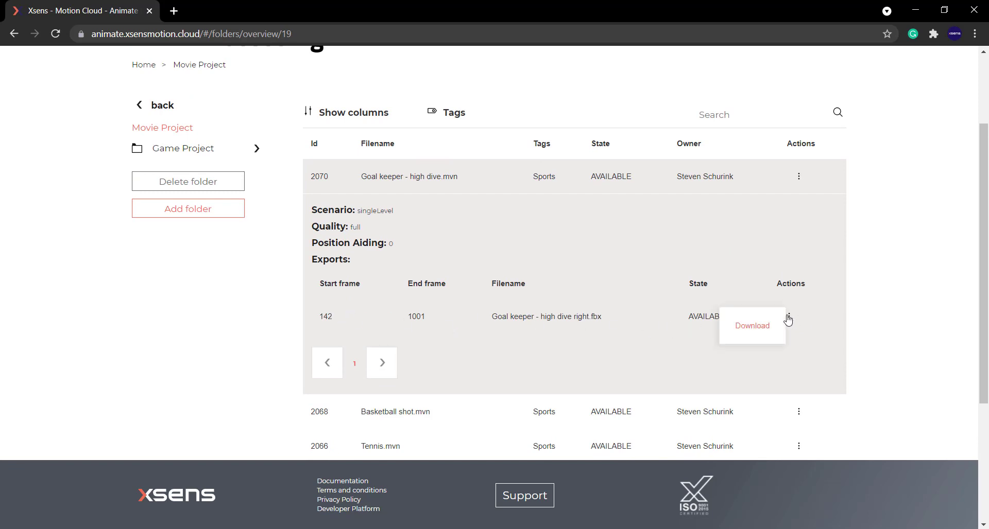
pyautogui.click(757, 331)
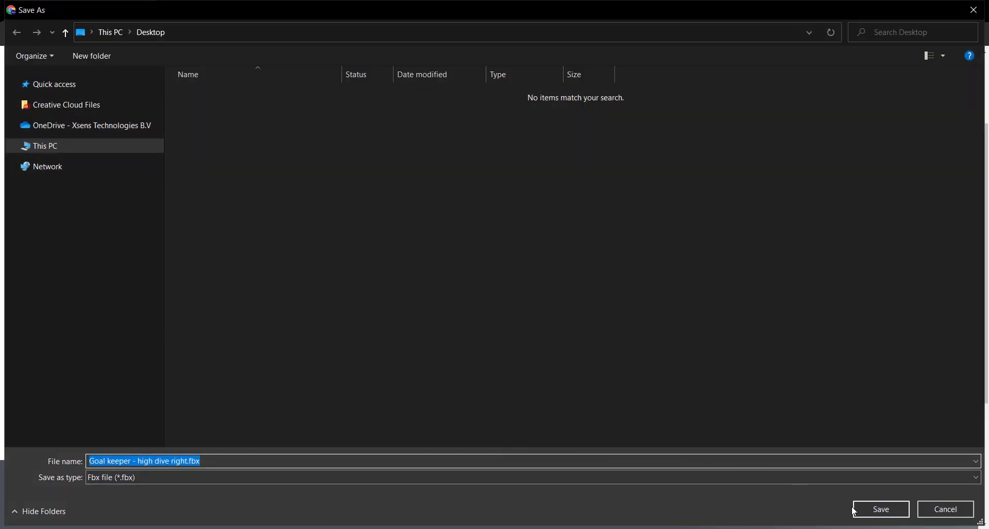
pyautogui.click(894, 513)
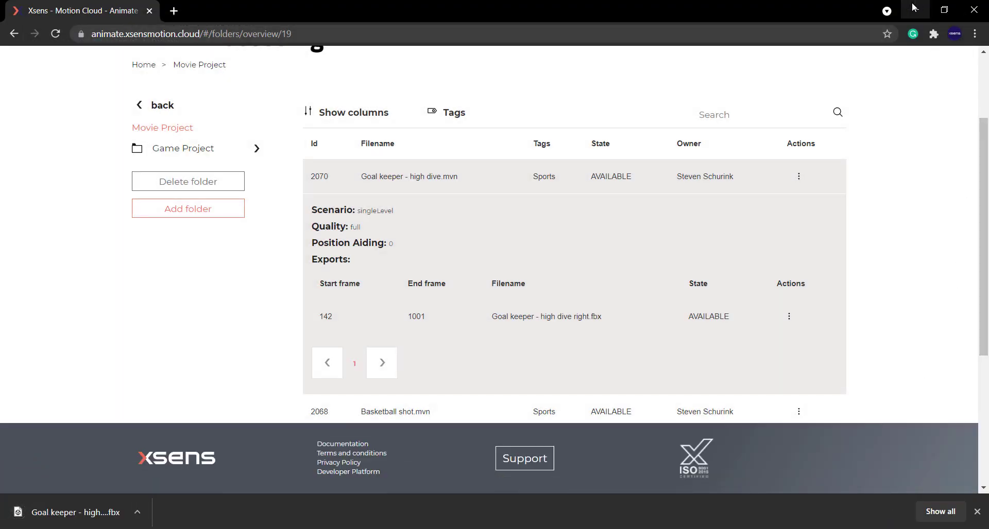
pyautogui.click(915, 10)
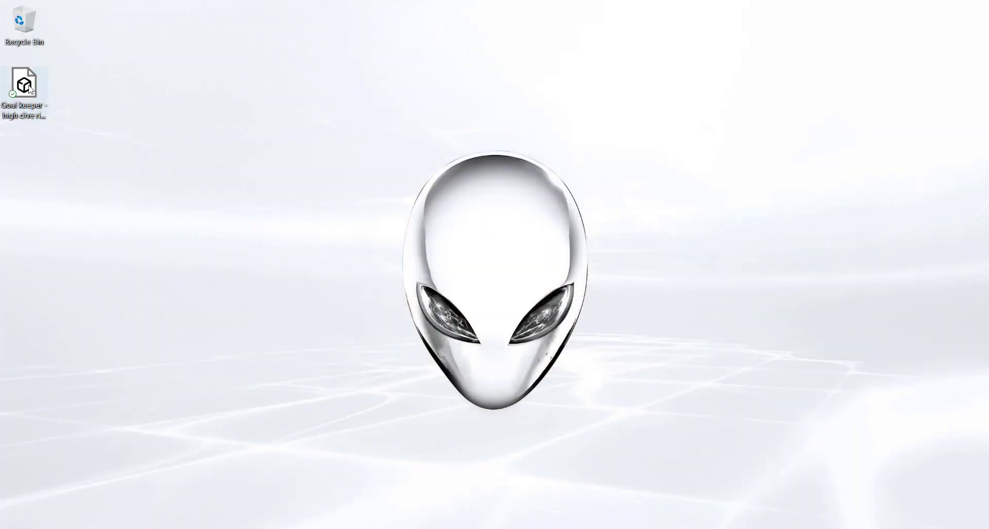